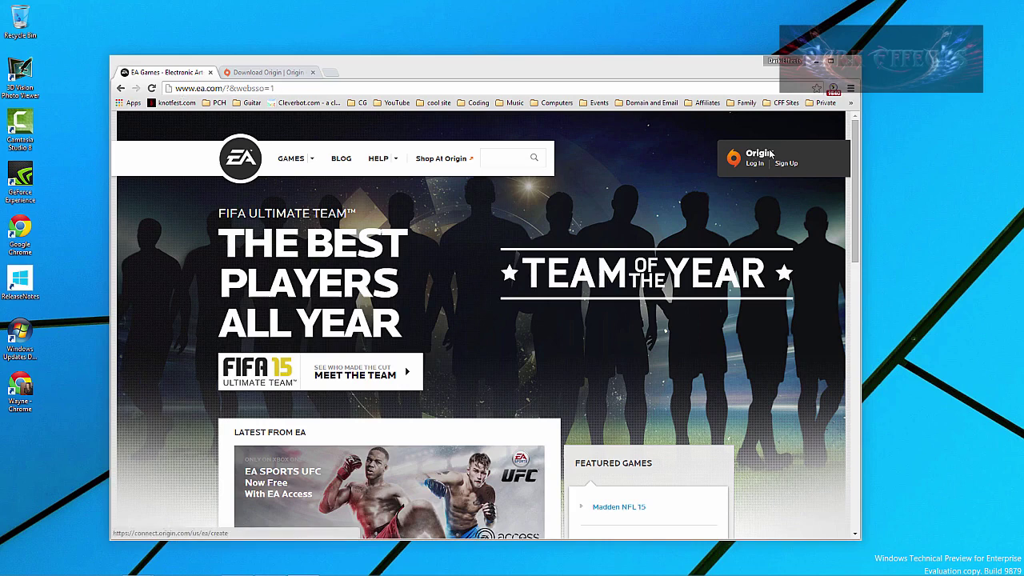
- View the Origin download page, then run OriginThinSetup.exe from the Games folder on the Software (D:) drive
left_click(258, 74)
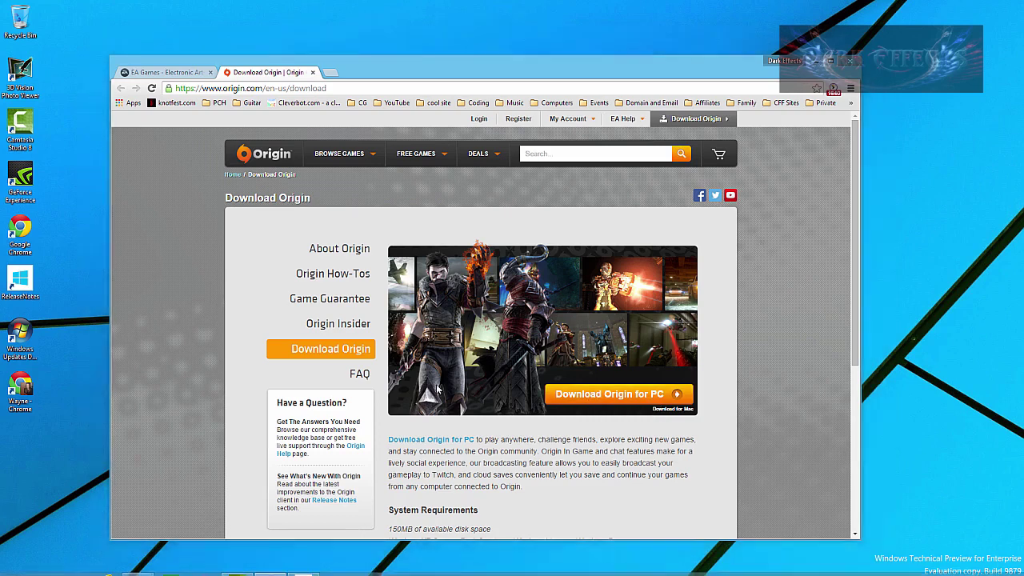
key("super+d")
mouse_move(137, 565)
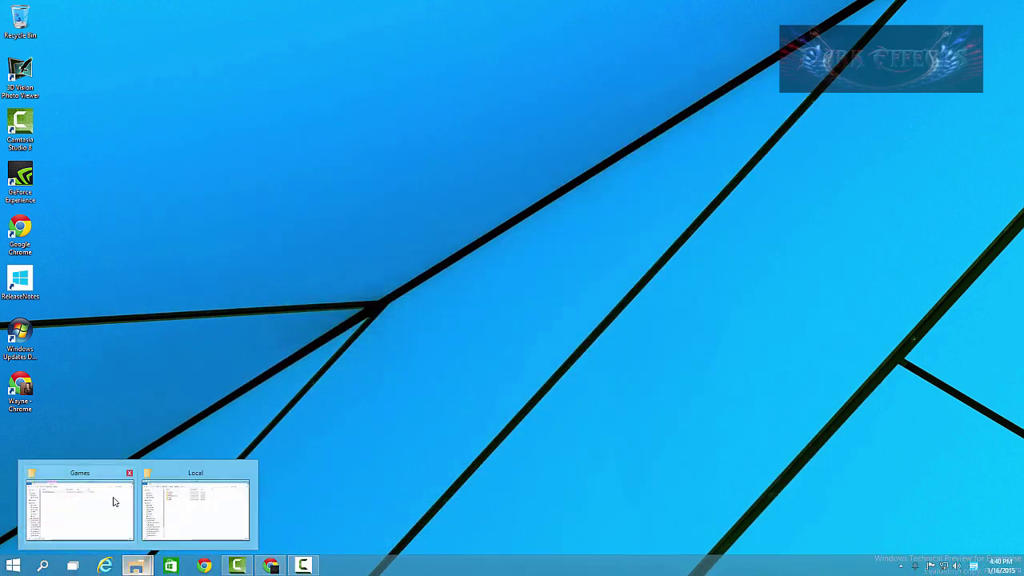
left_click(114, 501)
double_click(284, 201)
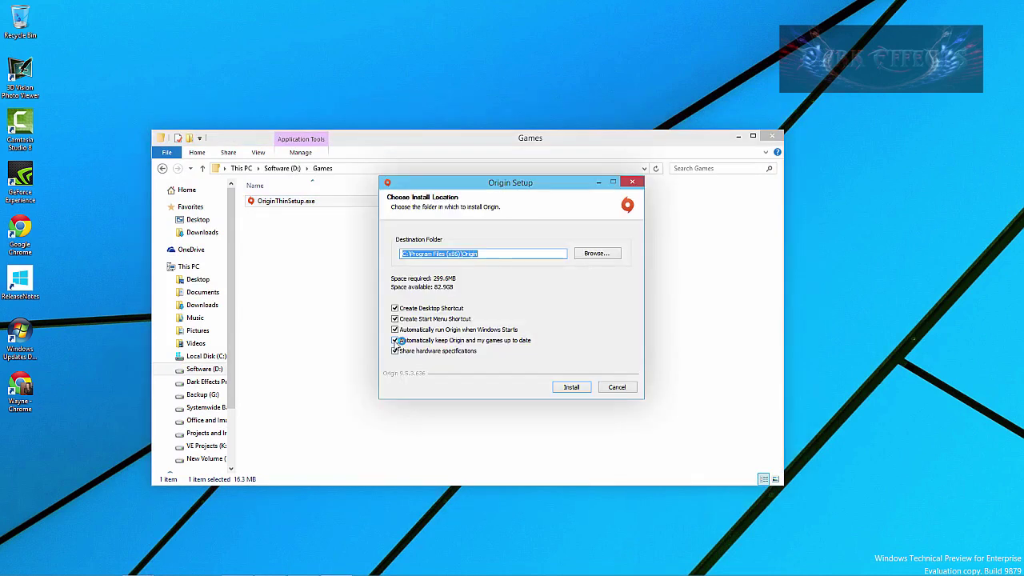
- Install Origin with automatic updating of Origin and games turned off, and accept the end user license agreement
left_click(395, 340)
left_click(569, 386)
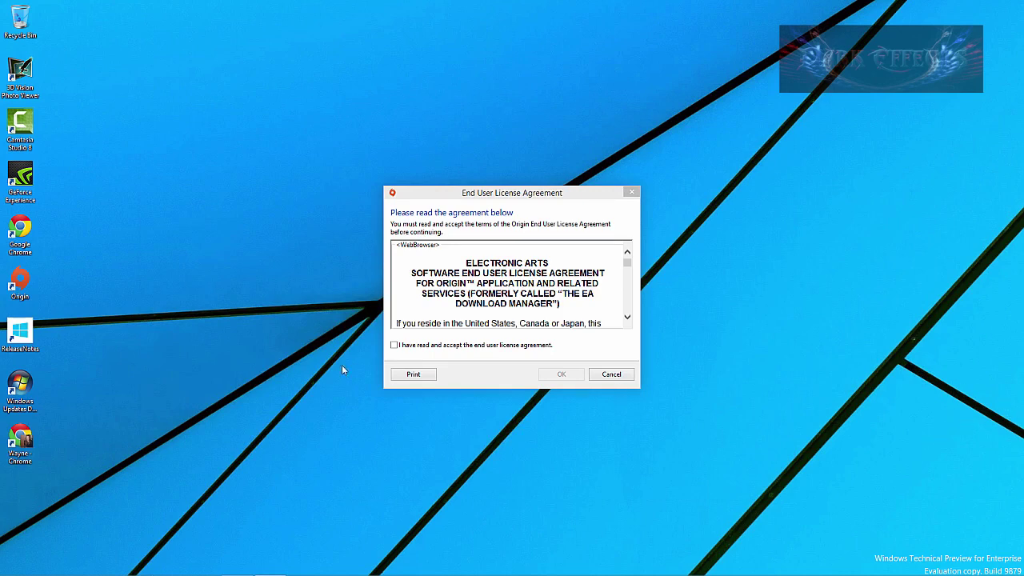
left_click(394, 344)
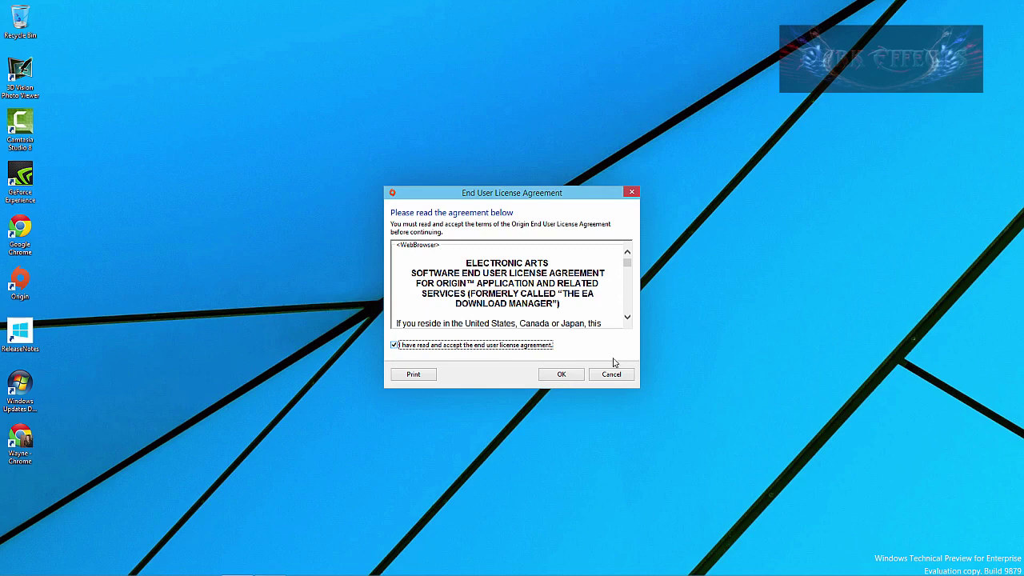
left_click(569, 375)
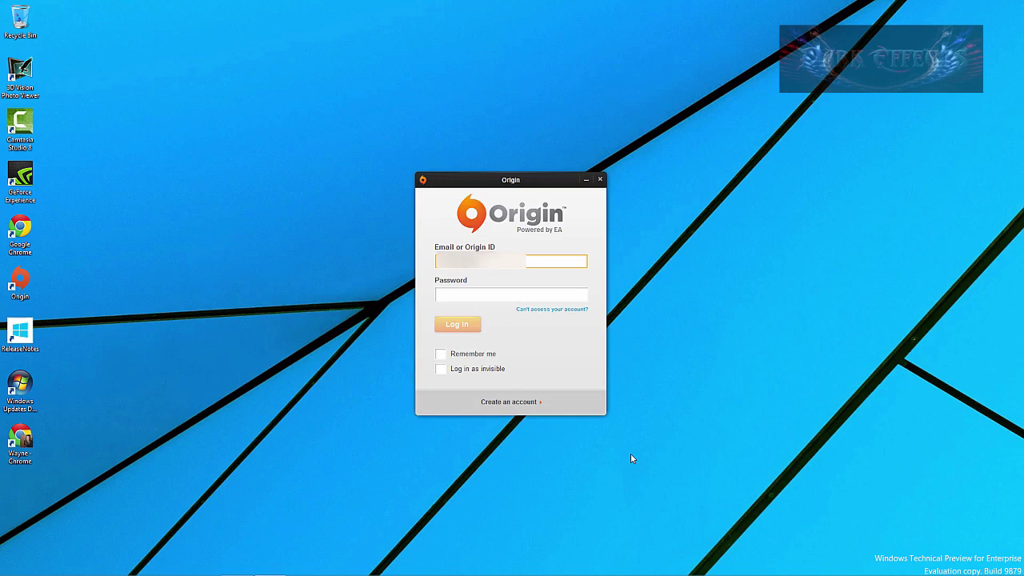
- Enter the account password, enable Remember me and log in to Origin
key("Tab")
type("***")
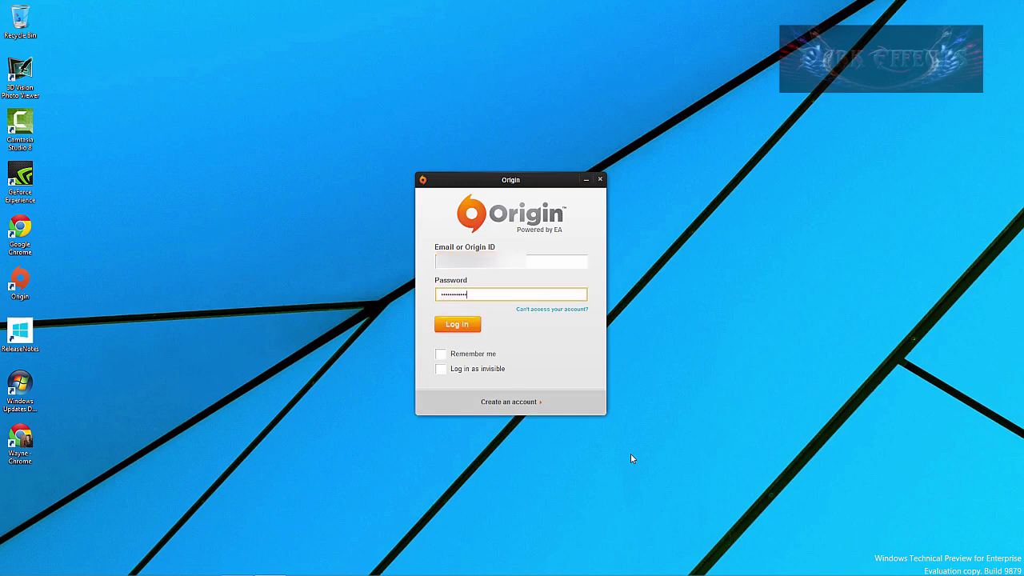
left_click(441, 354)
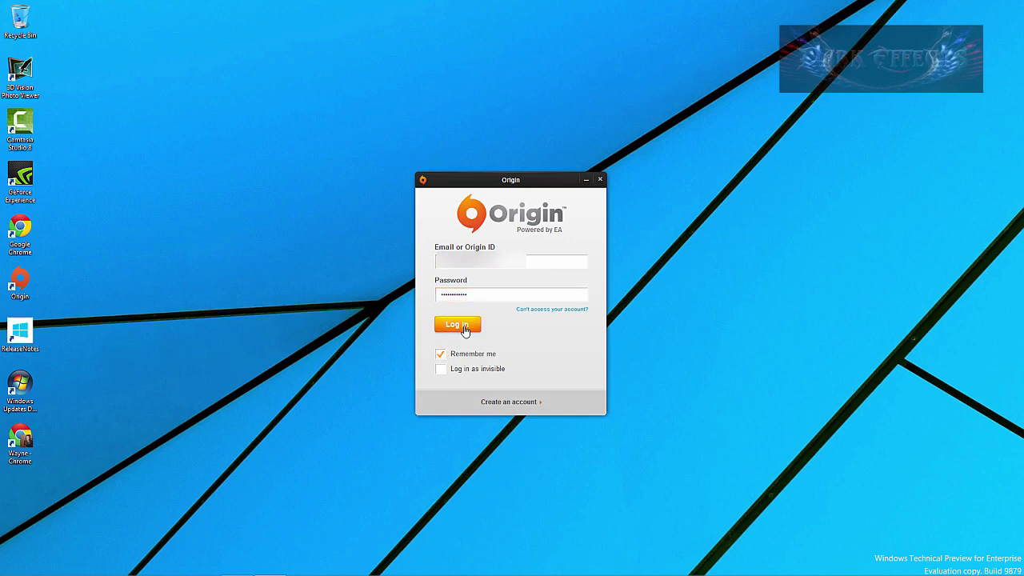
left_click(458, 324)
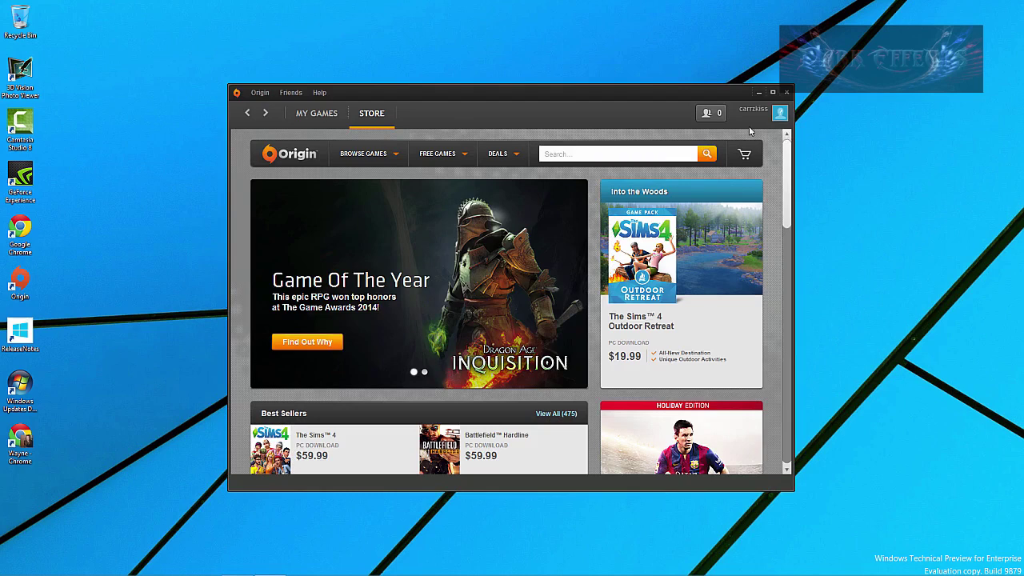
- Open the Advanced page of Origin's application settings, passing through the Origin In Game options
left_click(260, 93)
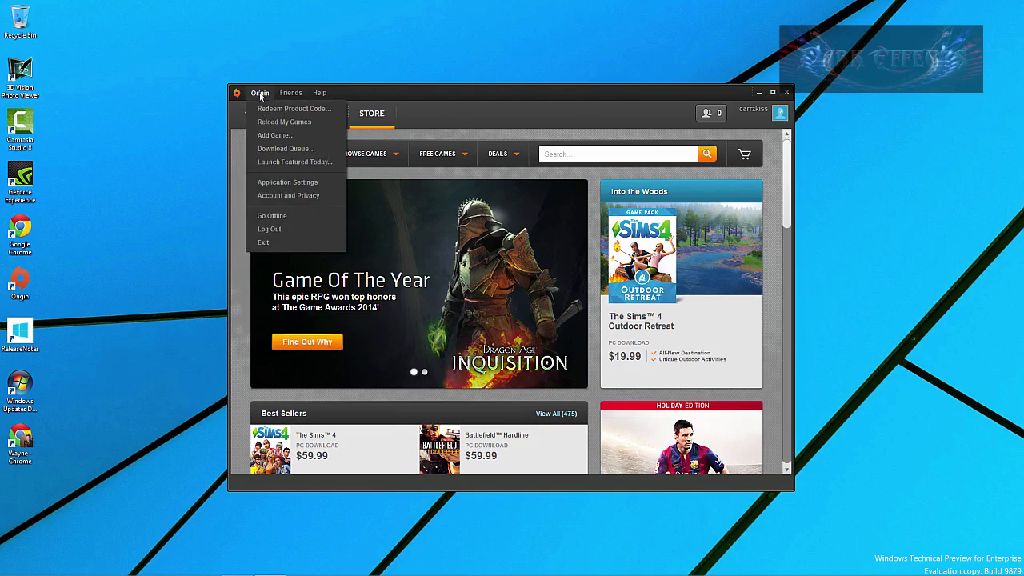
left_click(299, 183)
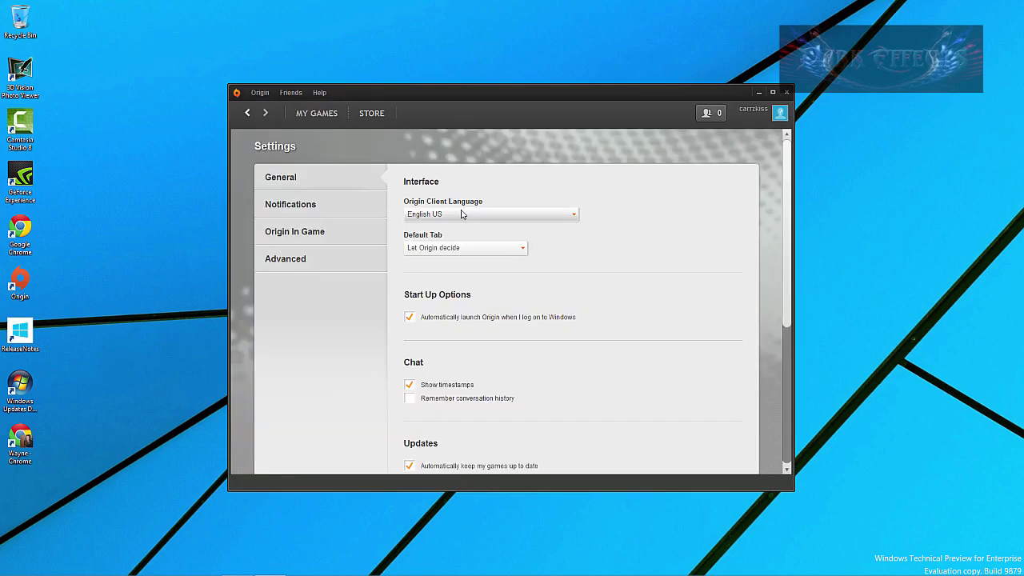
left_click(289, 234)
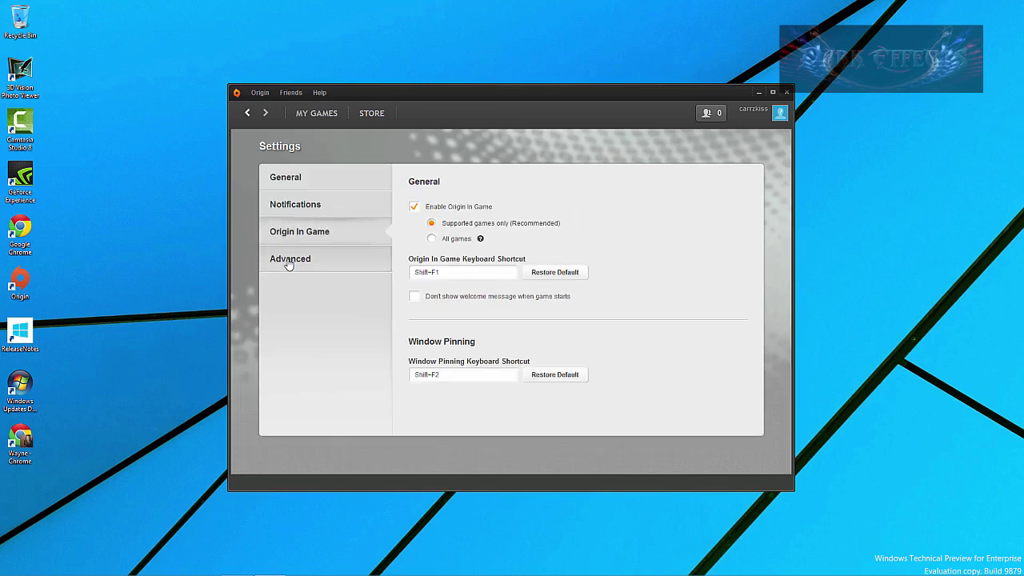
left_click(289, 261)
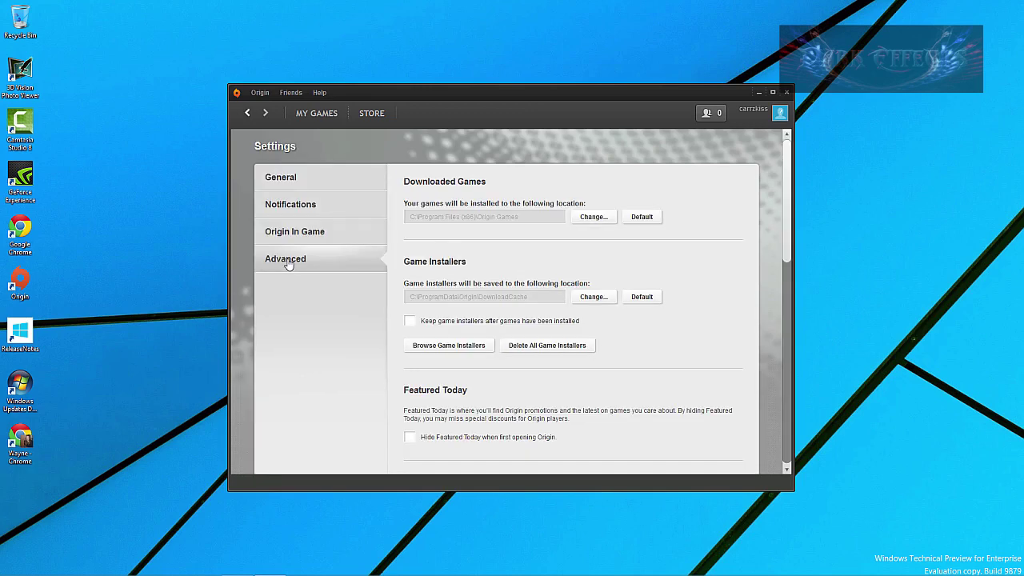
- Change the install location for downloaded games to K:\Games\Crysis\Play, granting access to the Games folder
left_click(592, 217)
scroll(314, 203, "down", 3)
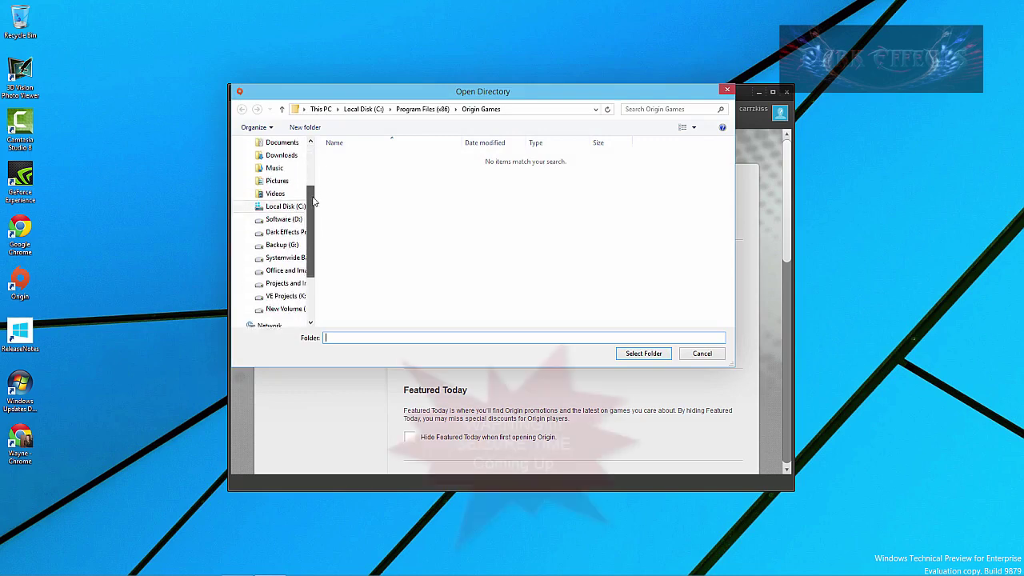
left_click_drag(315, 203, 375, 202)
left_click(288, 284)
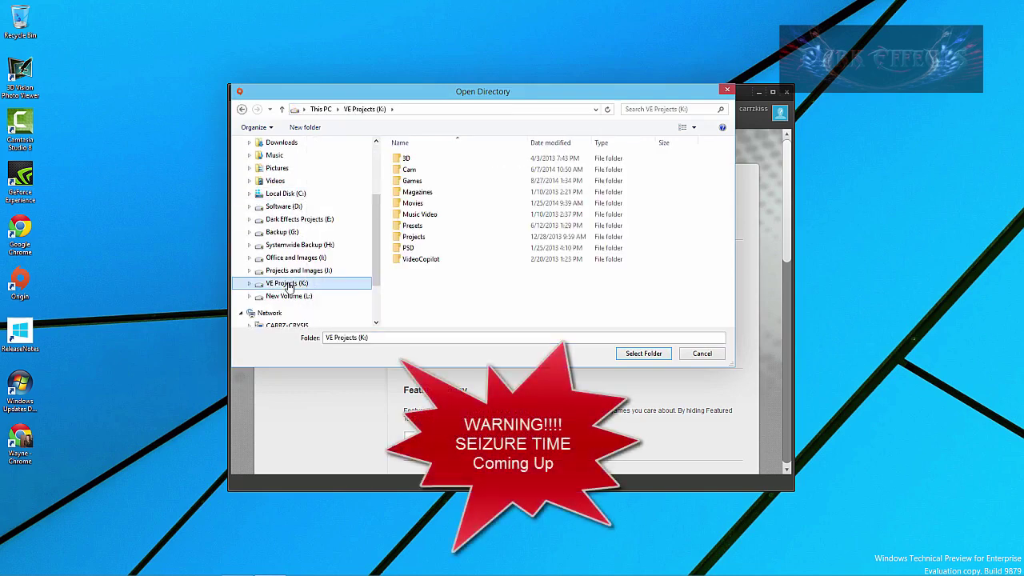
double_click(412, 181)
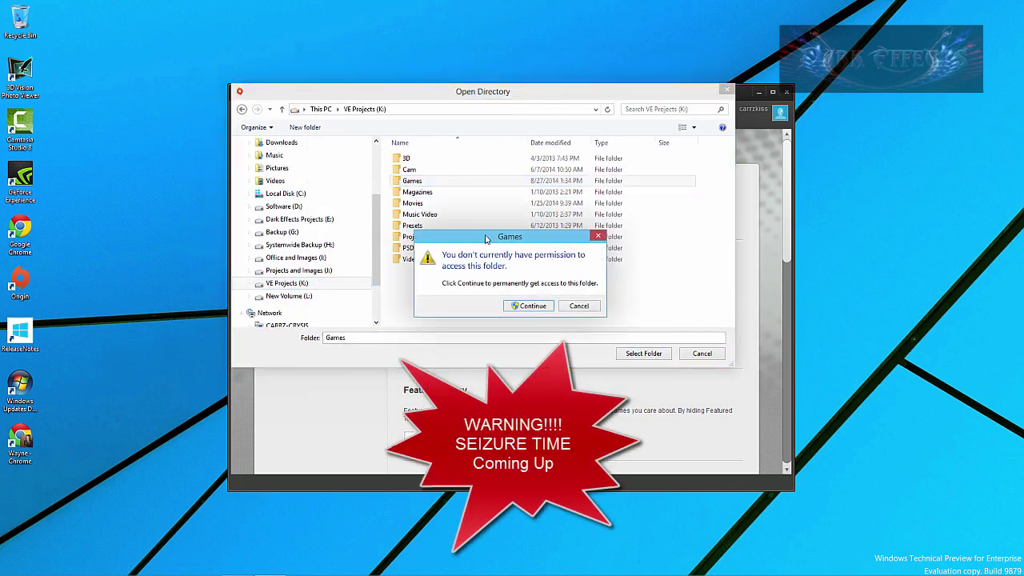
left_click(535, 309)
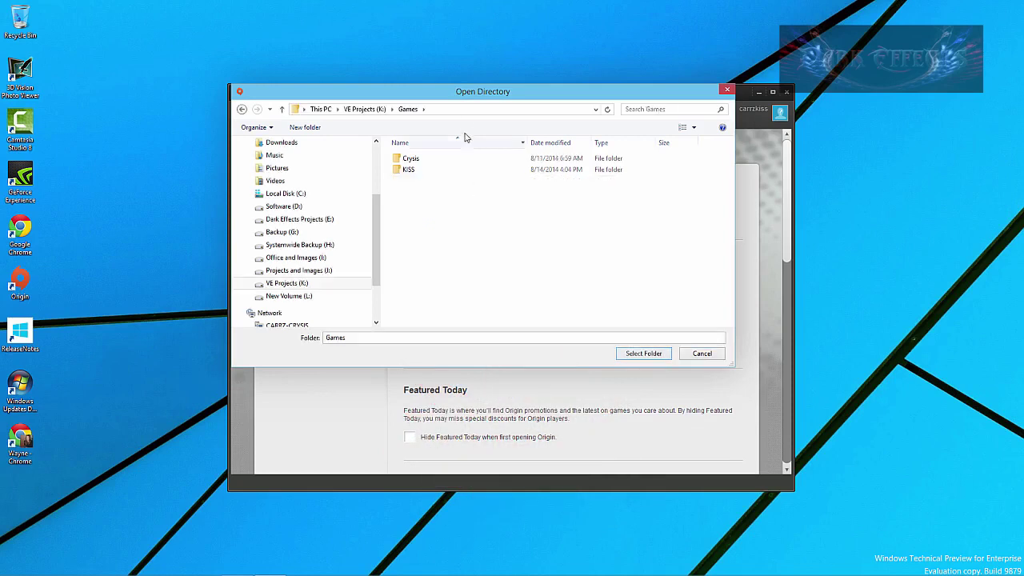
left_click(414, 160)
double_click(413, 159)
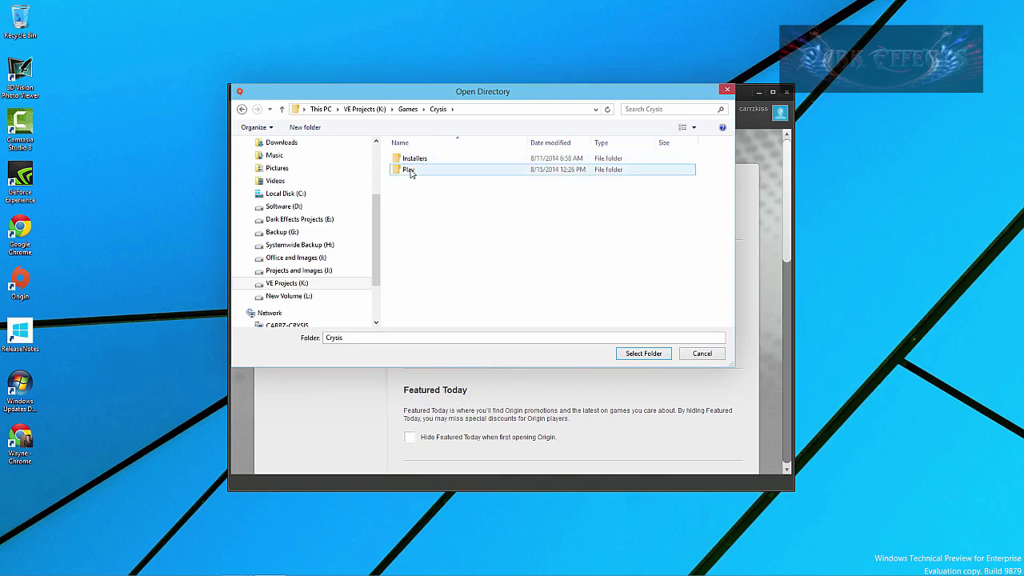
double_click(410, 171)
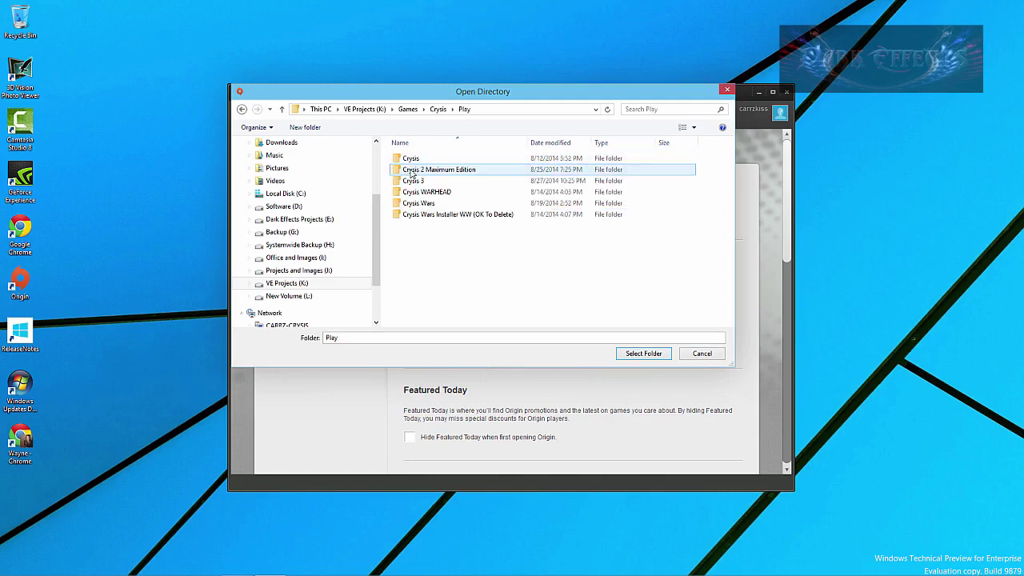
left_click(645, 354)
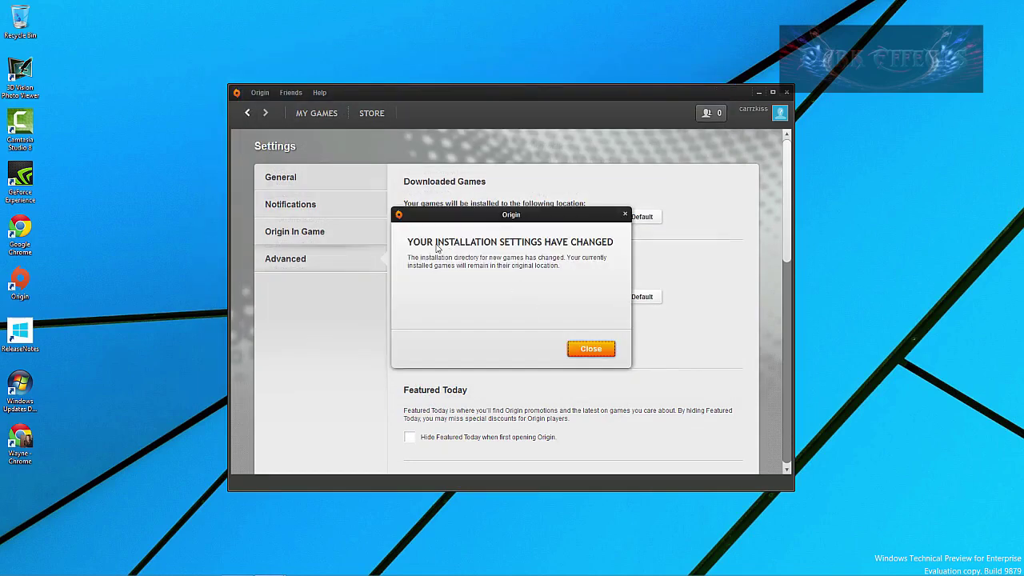
left_click(583, 345)
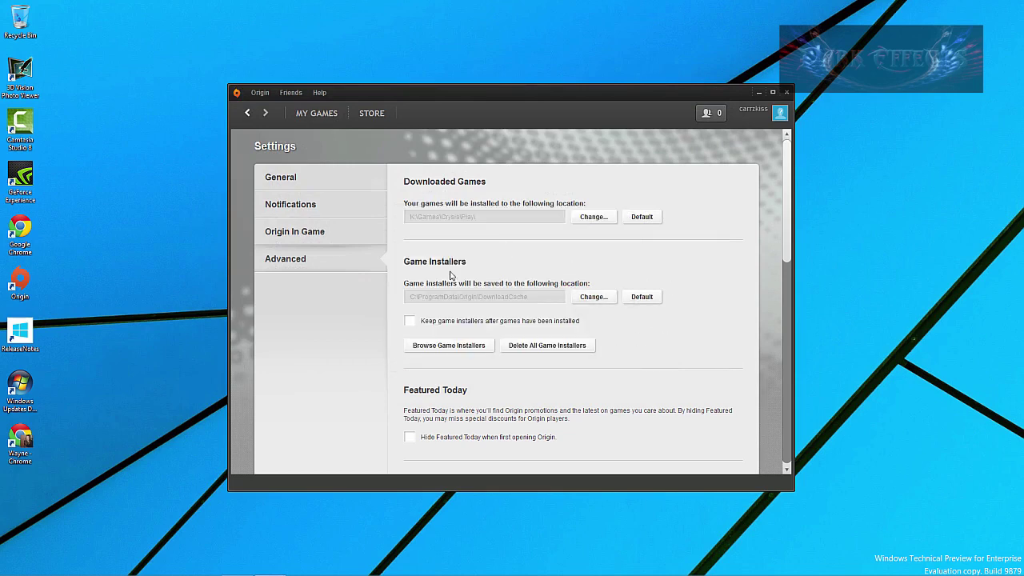
- Save game installers to K:\Games\Crysis\Installers, deleting the previous cache contents, and keep installers after games have been installed
left_click(593, 298)
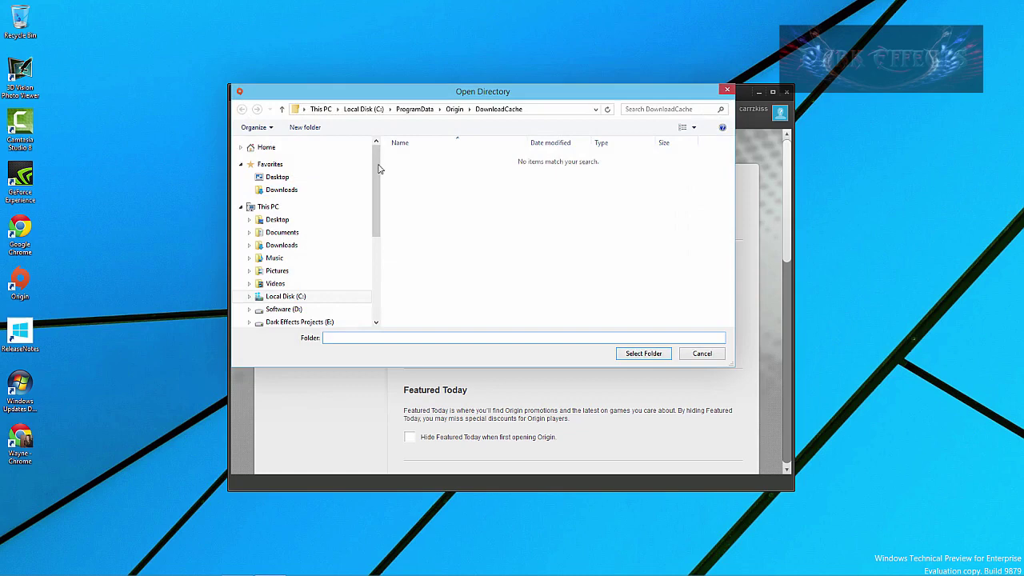
scroll(295, 256, "down", 2)
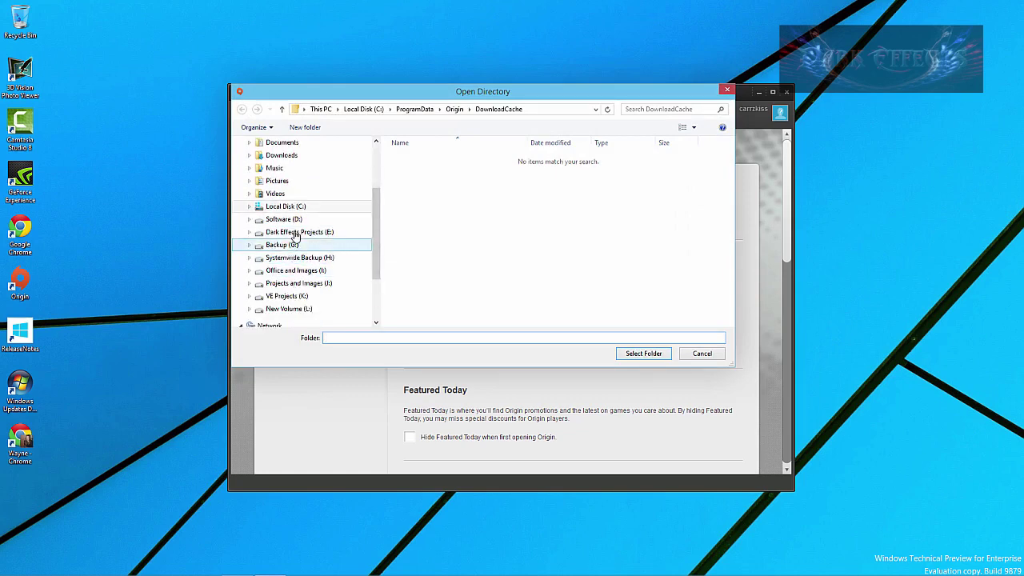
left_click(298, 284)
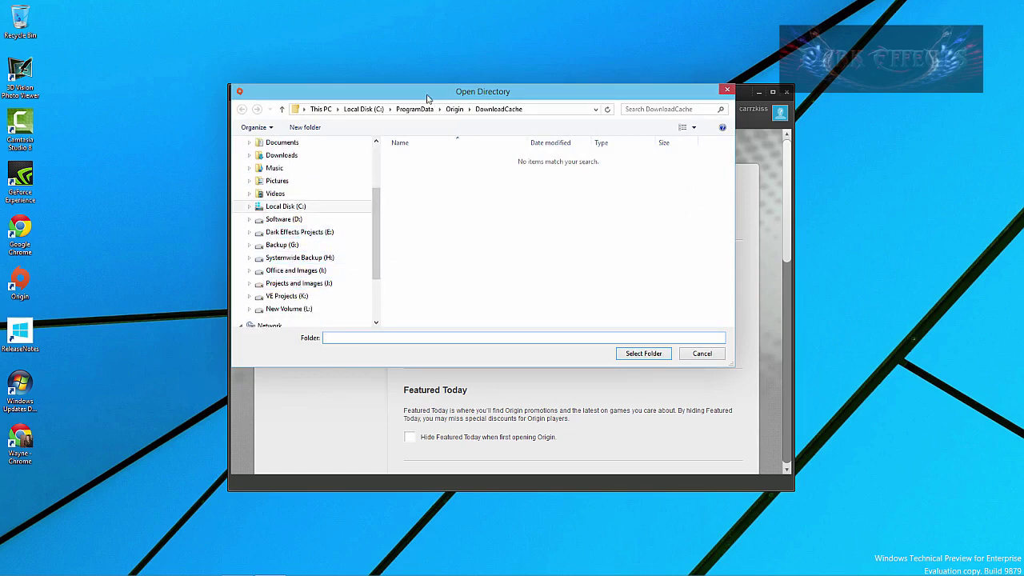
left_click_drag(425, 94, 453, 257)
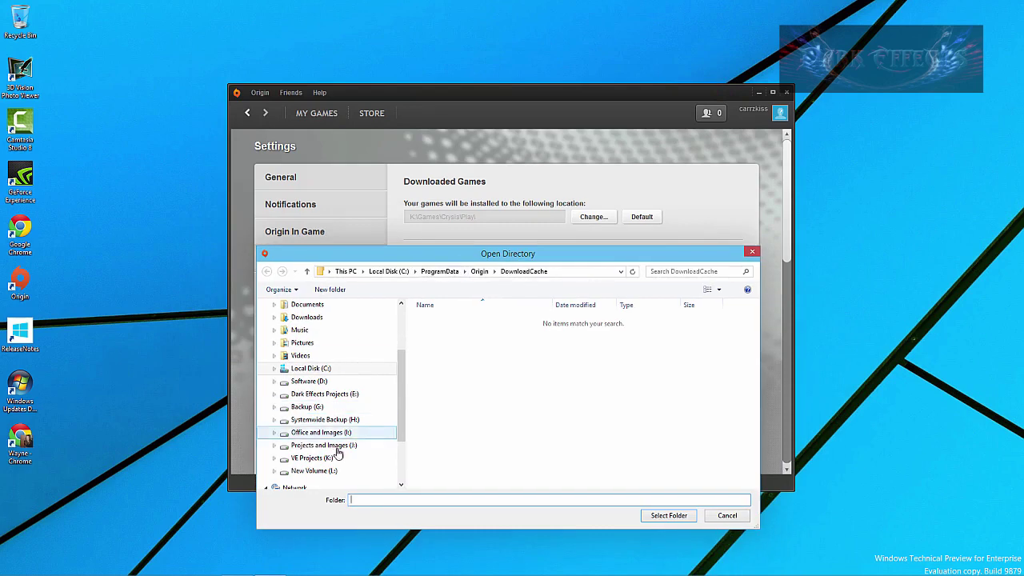
left_click(313, 458)
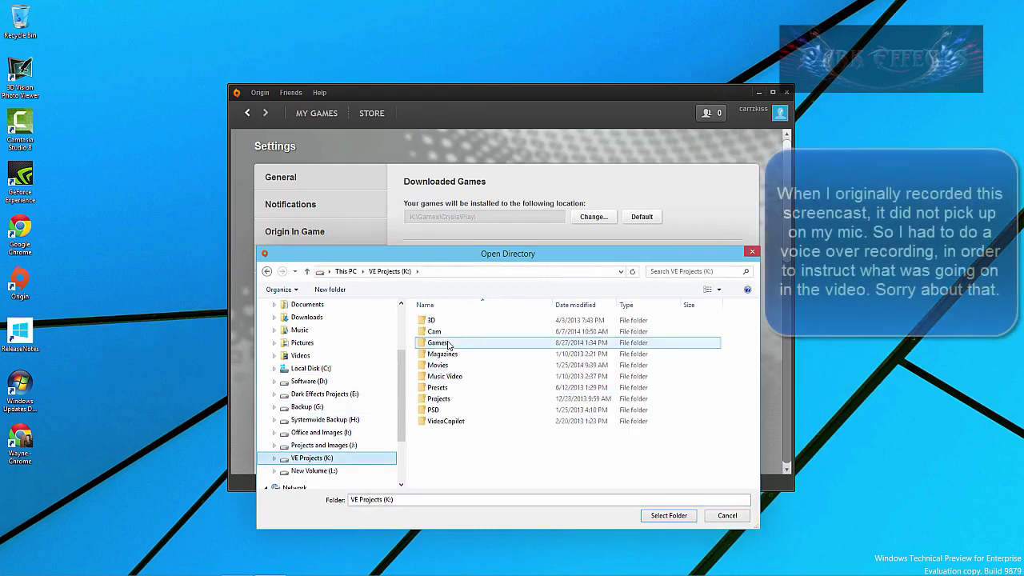
double_click(448, 344)
double_click(440, 321)
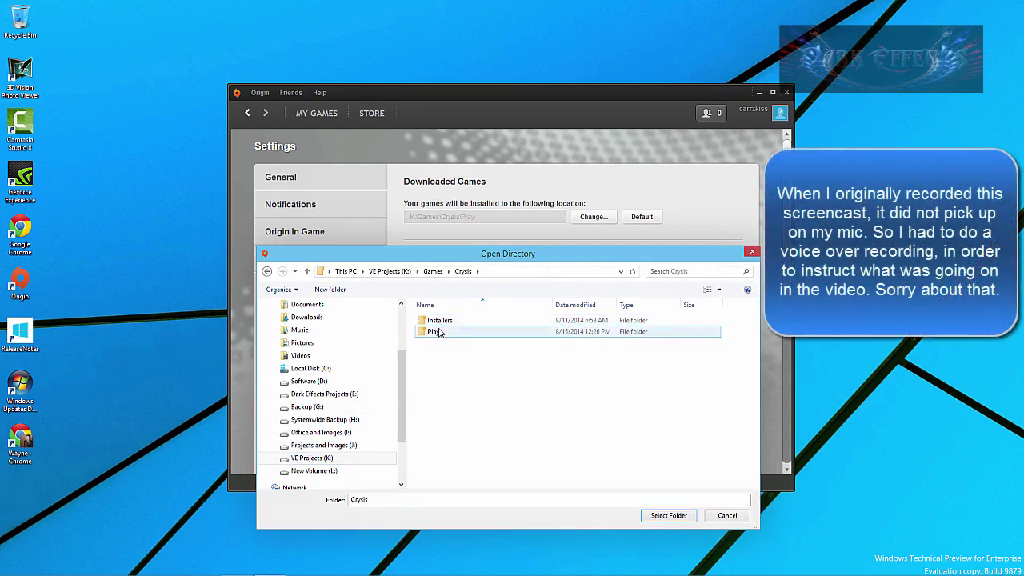
double_click(439, 320)
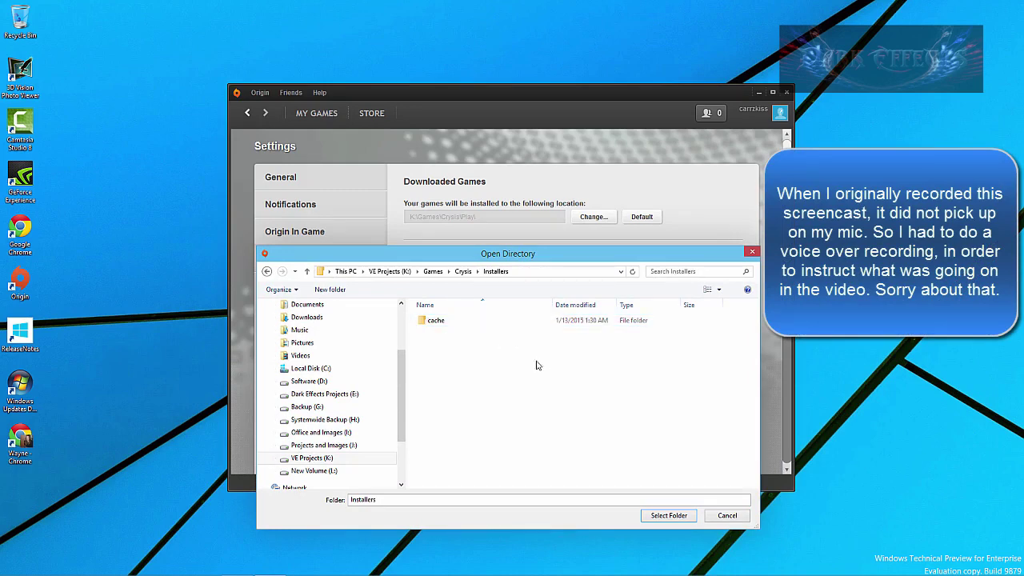
left_click(669, 516)
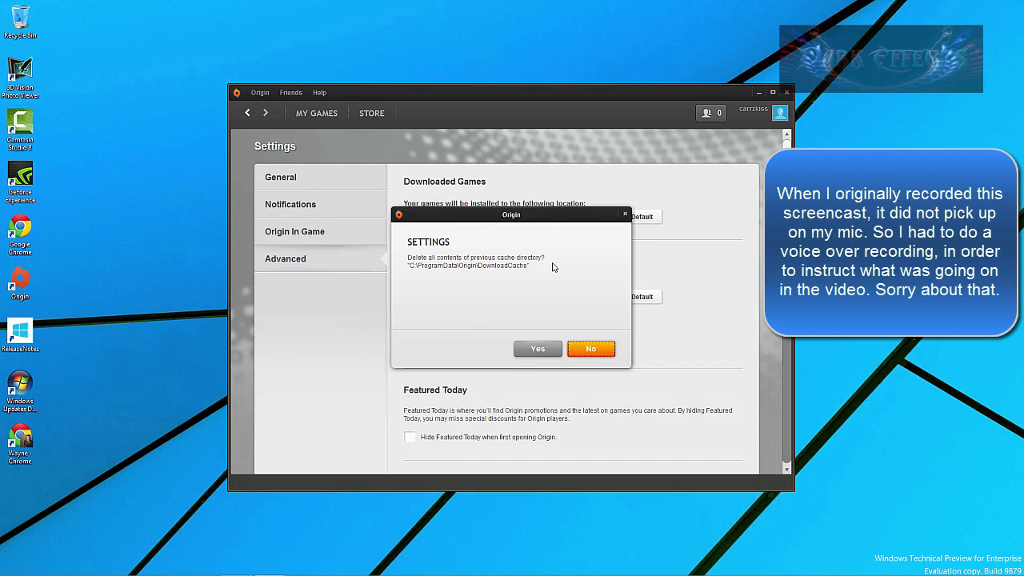
left_click(538, 350)
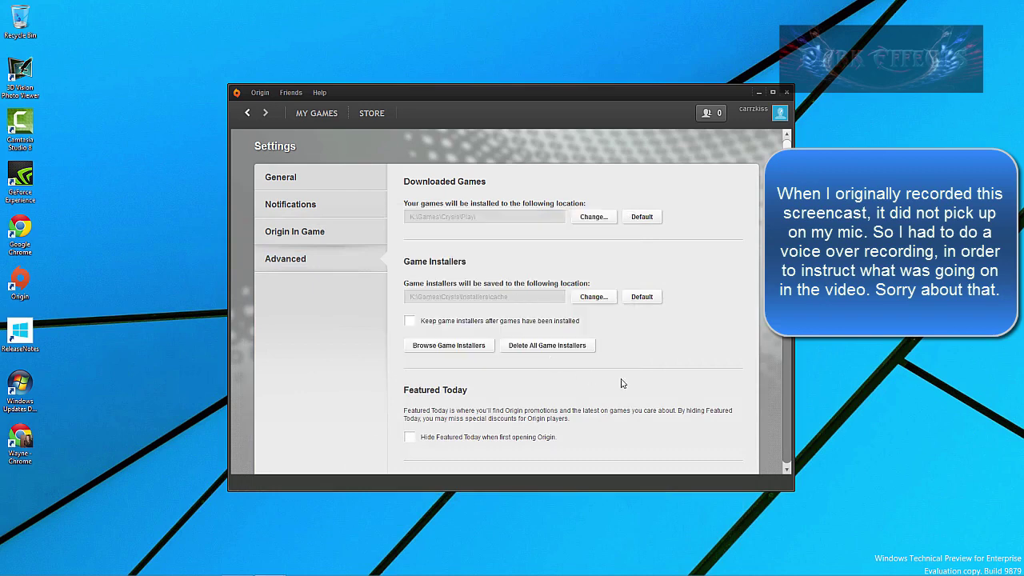
left_click(410, 321)
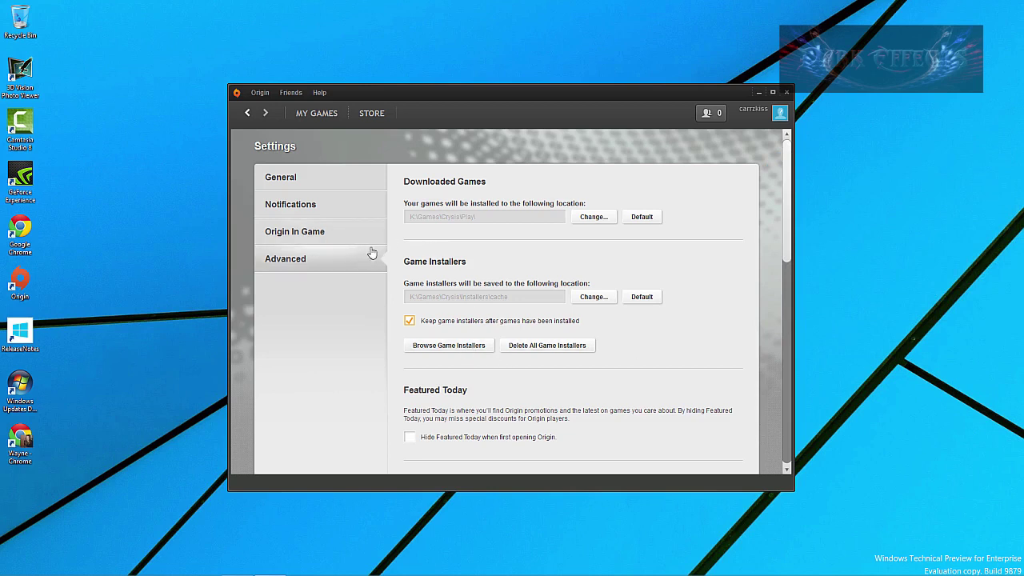
- Review the Origin In Game, Notifications and General settings, including the update, cloud storage and beta options
left_click(295, 233)
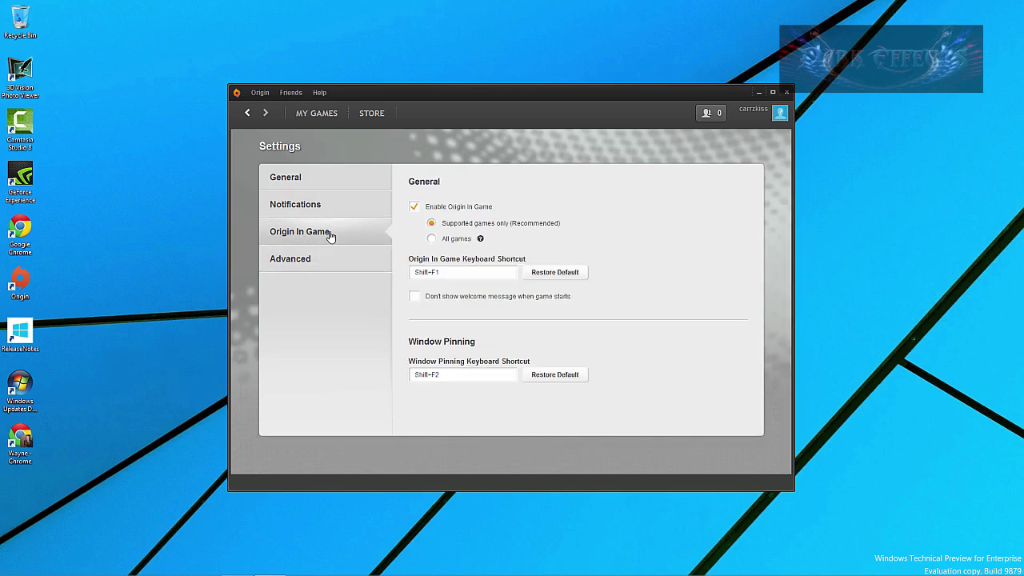
left_click(295, 205)
left_click(288, 182)
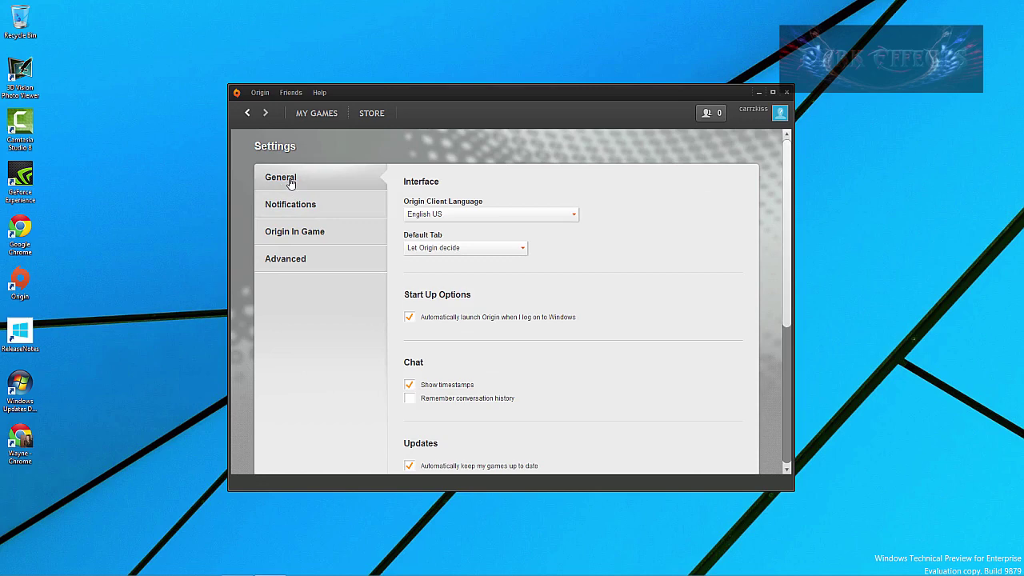
left_click_drag(788, 260, 789, 433)
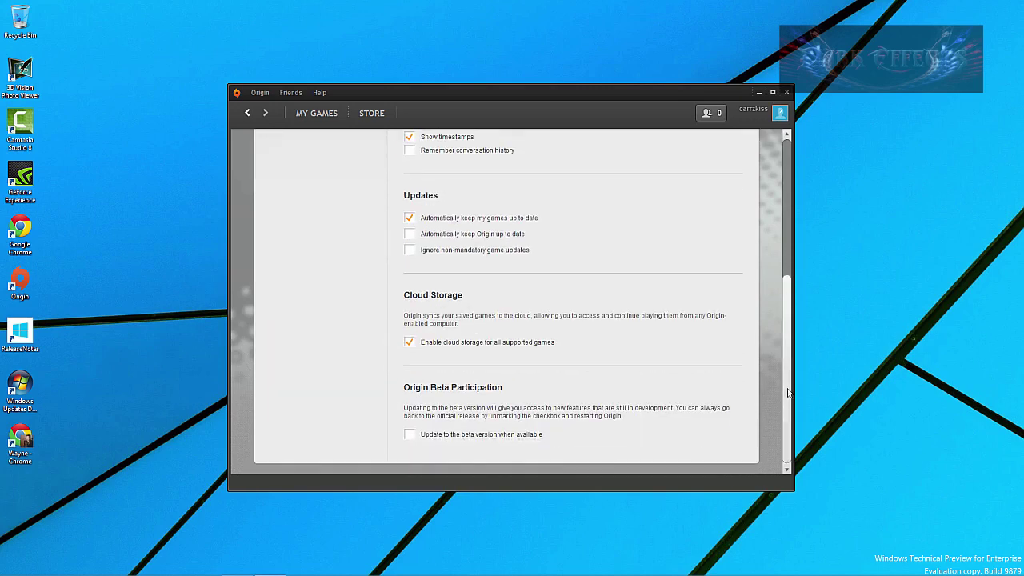
left_click_drag(788, 392, 787, 214)
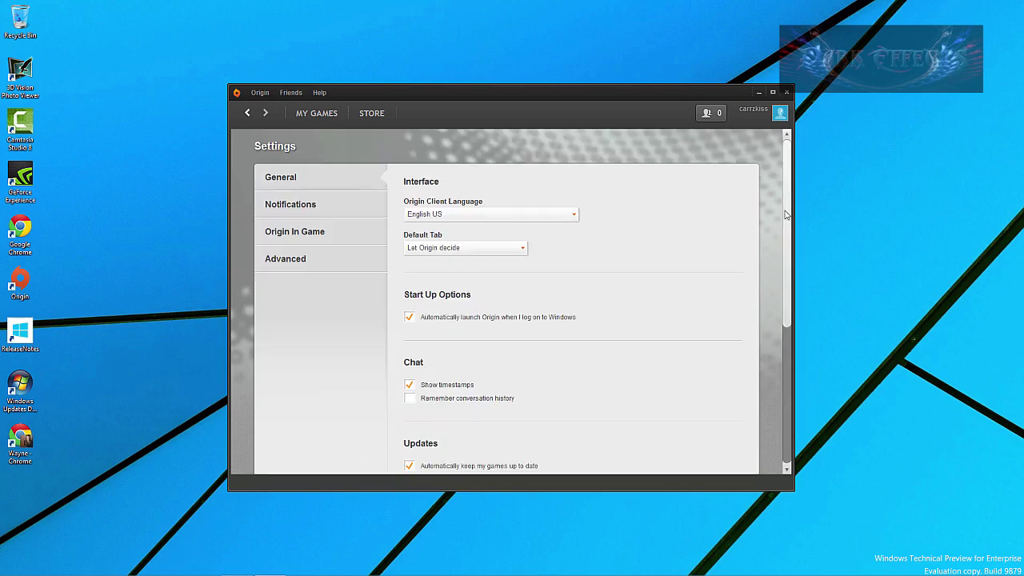
- Open the My Games library and bring up the details of the original Crysis
left_click(260, 92)
left_click(352, 122)
left_click(318, 114)
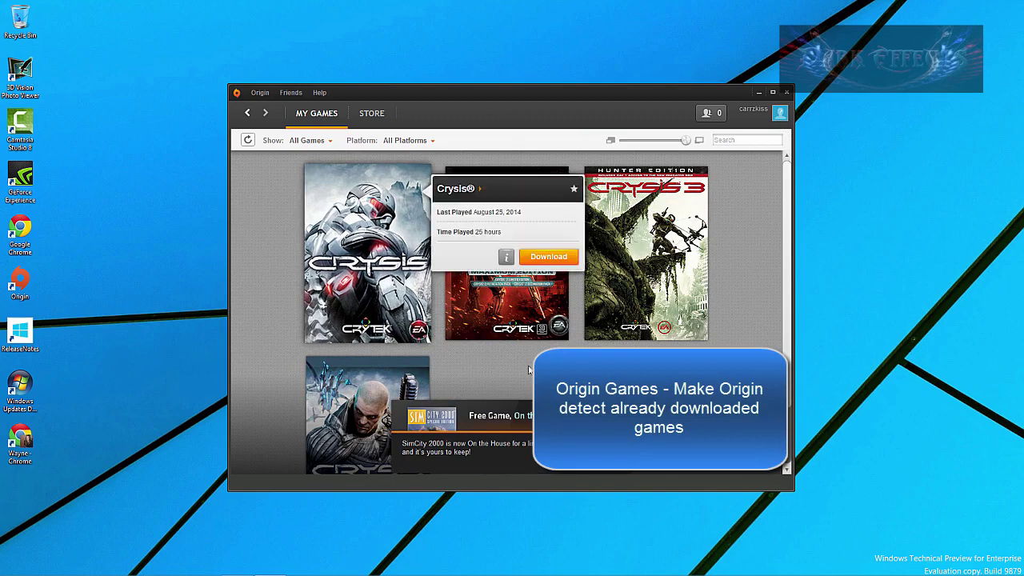
mouse_move(389, 297)
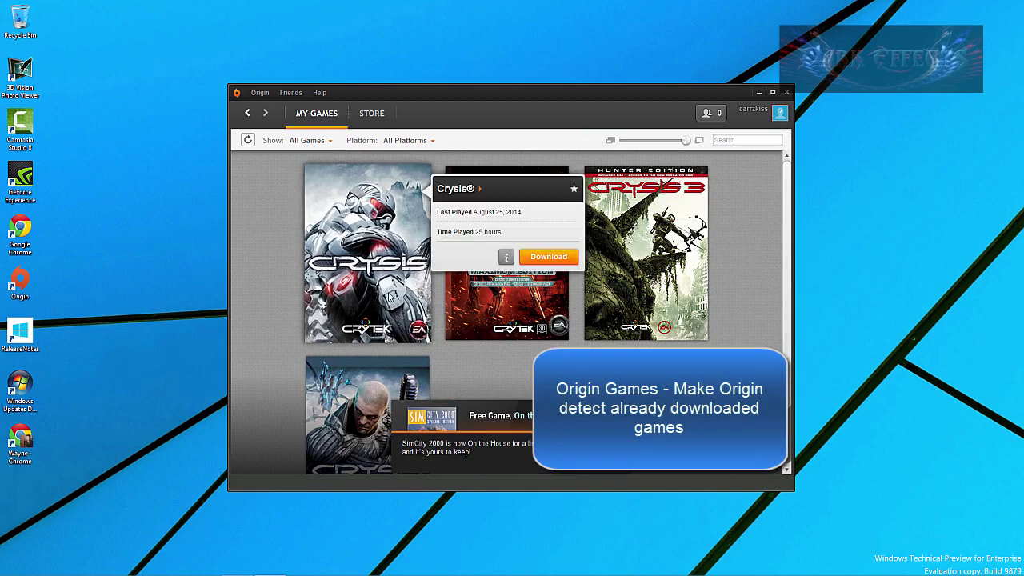